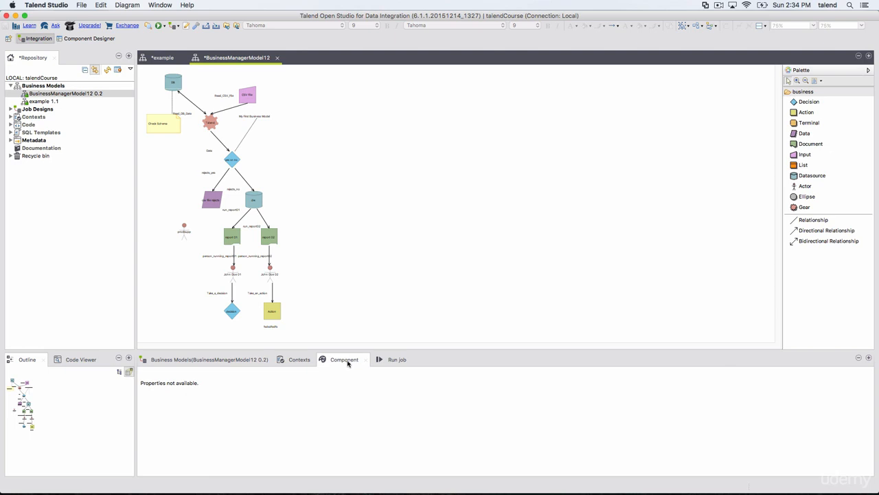
- Show the Business Models properties for the DB shape and restore the panel to its normal size
{"action": "left_click", "coordinate": [244, 99]}
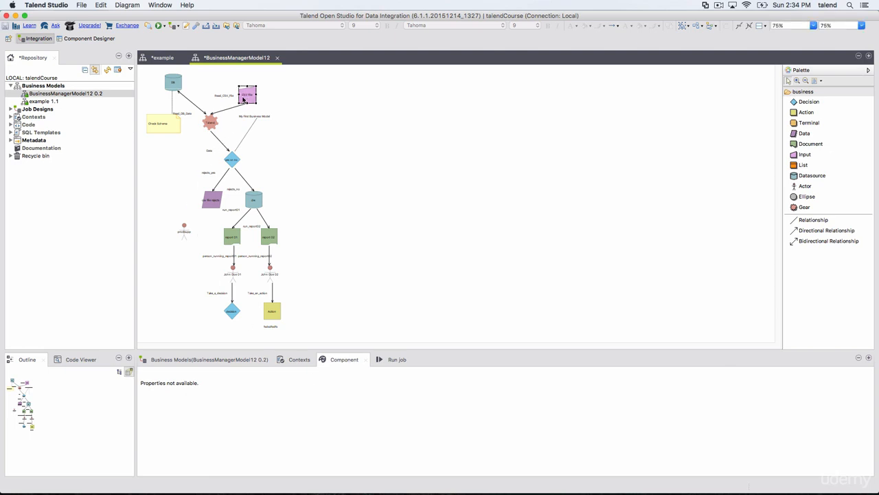
{"action": "left_click", "coordinate": [176, 85]}
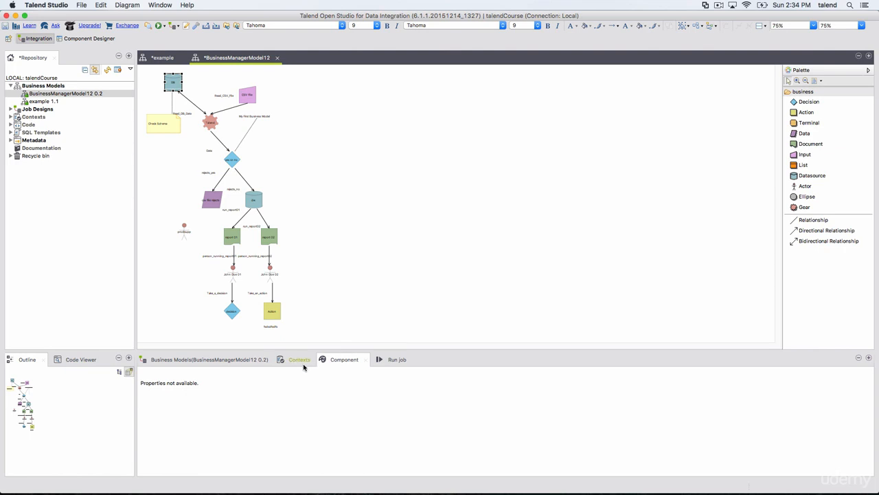
{"action": "left_click", "coordinate": [241, 360]}
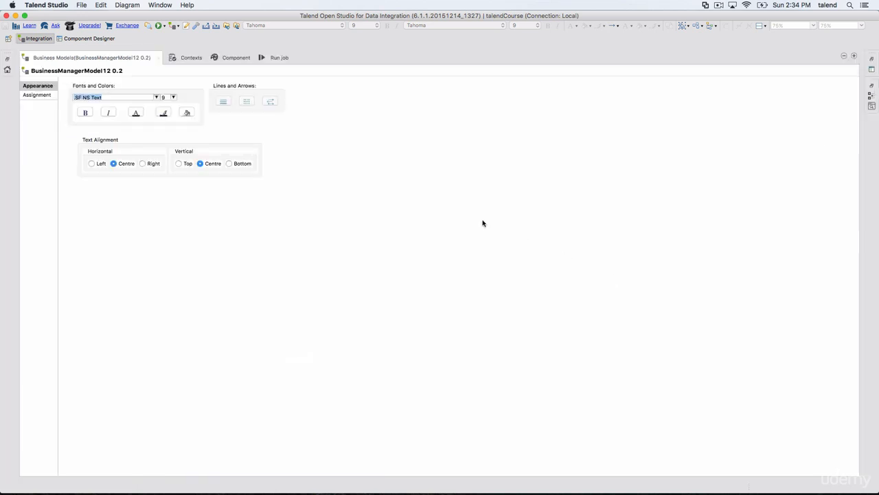
{"action": "left_click", "coordinate": [854, 57]}
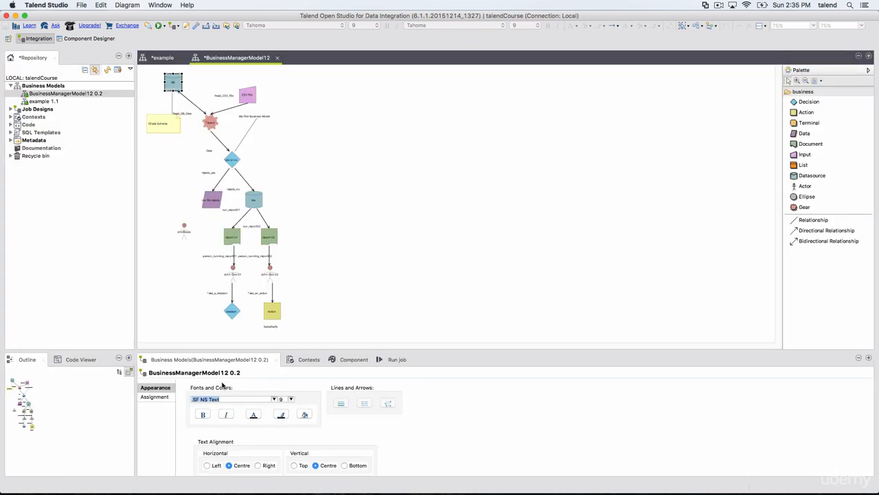
- Examine the properties of the CSV File, Talend gear, decision, lower datasource and DB shapes one after another
{"action": "left_click", "coordinate": [248, 97]}
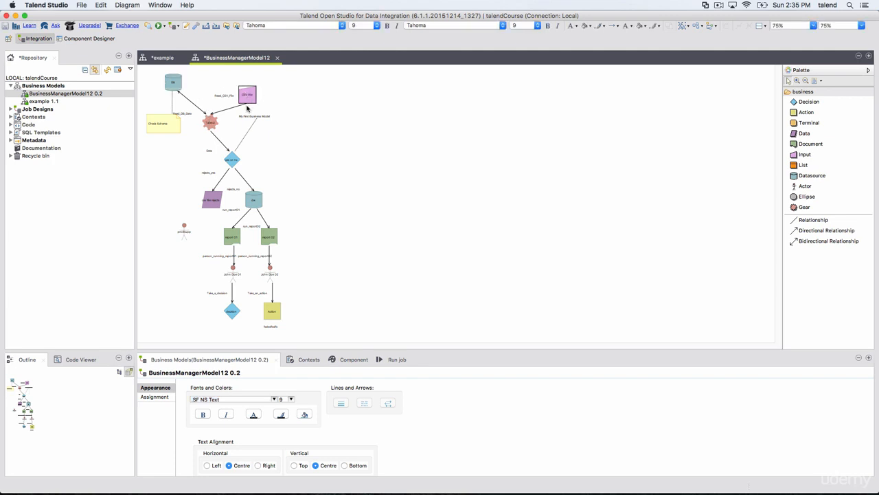
{"action": "left_click", "coordinate": [210, 123]}
{"action": "left_click", "coordinate": [230, 159]}
{"action": "left_click", "coordinate": [250, 96]}
{"action": "left_click", "coordinate": [209, 124]}
{"action": "left_click", "coordinate": [233, 160]}
{"action": "left_click", "coordinate": [249, 204]}
{"action": "left_click", "coordinate": [251, 95]}
{"action": "left_click", "coordinate": [178, 87]}
- Review the main properties of the whole business model, including its name, author, purpose and version
{"action": "left_click", "coordinate": [401, 120]}
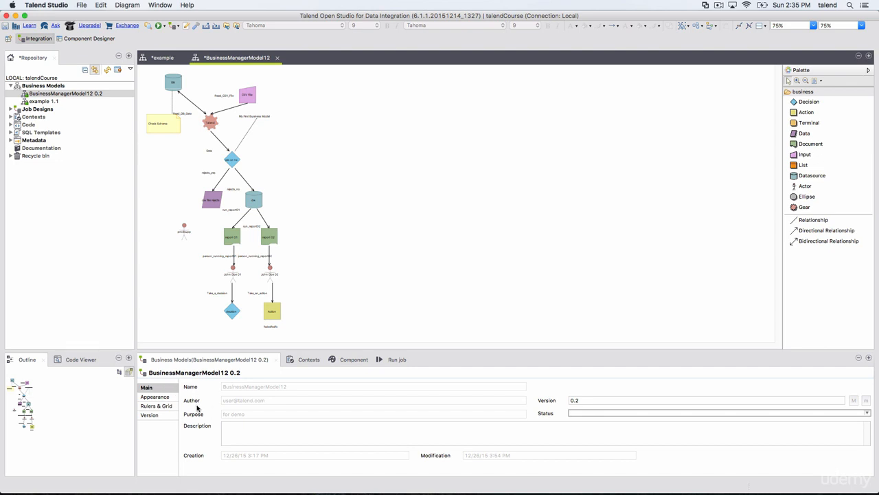
{"action": "left_click", "coordinate": [155, 388]}
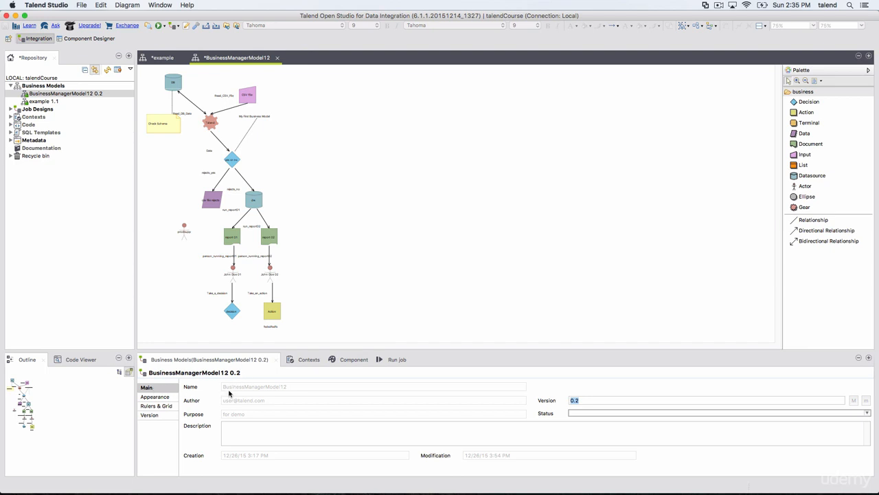
{"action": "left_click", "coordinate": [401, 214]}
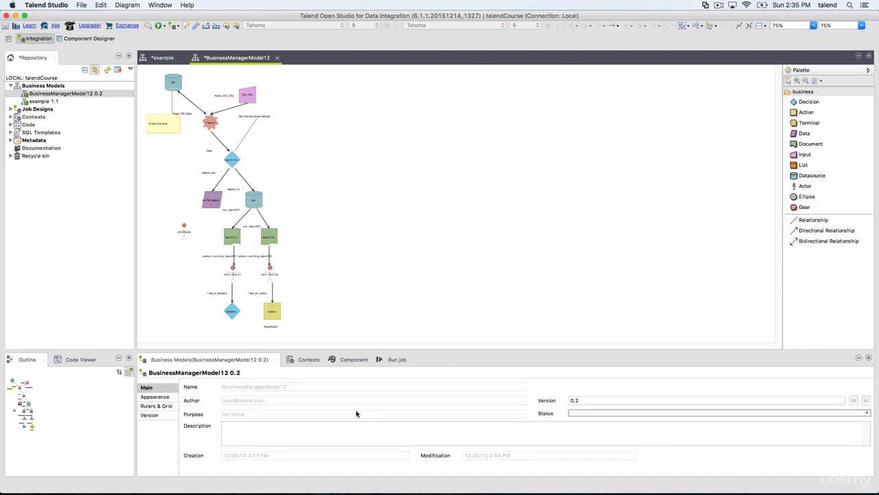
{"action": "left_click", "coordinate": [250, 386]}
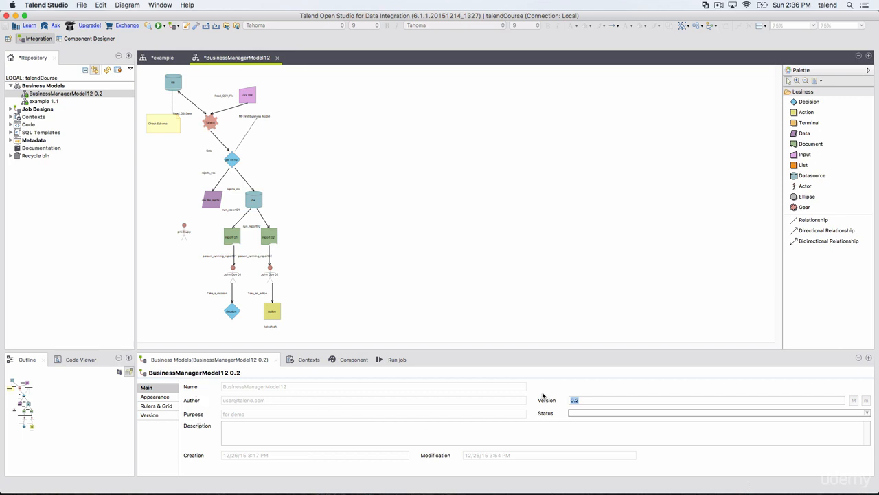
- Try the horizontal and vertical text alignment options on the whole model, finishing with Centre for both
{"action": "left_click", "coordinate": [156, 397]}
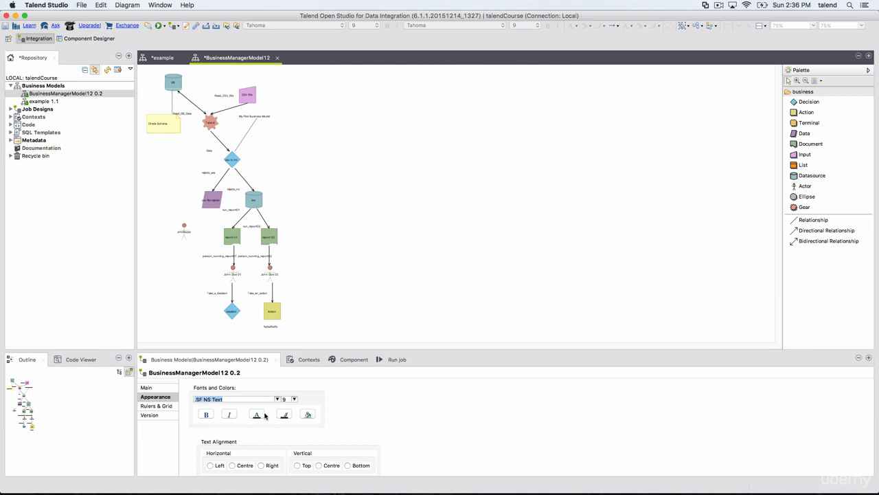
{"action": "left_click", "coordinate": [307, 414]}
{"action": "left_click", "coordinate": [400, 421]}
{"action": "left_click", "coordinate": [233, 466]}
{"action": "left_click", "coordinate": [211, 466]}
{"action": "left_click", "coordinate": [233, 466]}
{"action": "left_click", "coordinate": [261, 465]}
{"action": "left_click", "coordinate": [298, 465]}
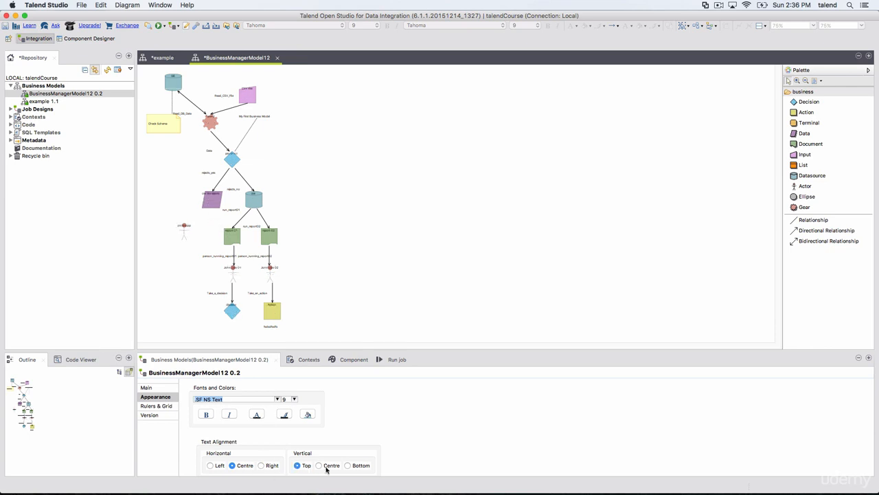
{"action": "left_click", "coordinate": [351, 466]}
{"action": "left_click", "coordinate": [320, 466]}
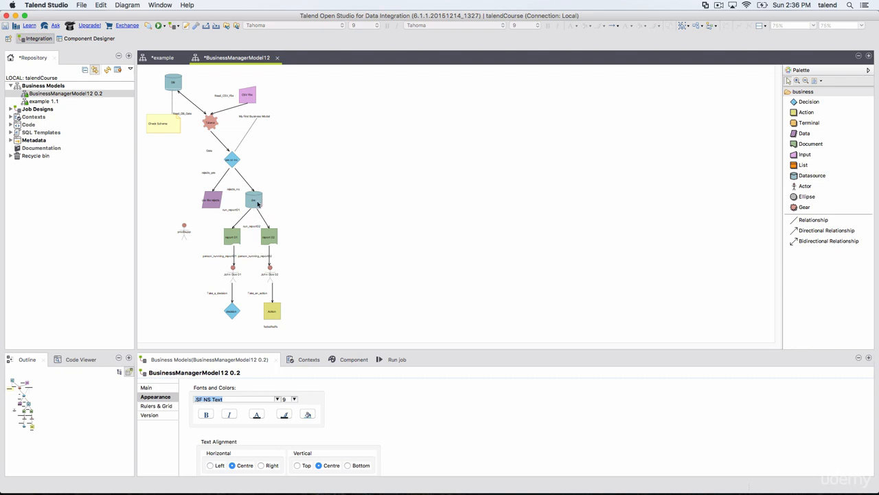
- Try Bottom vertical text alignment on the CSV File shape and restore it to Centre
{"action": "left_click", "coordinate": [250, 98]}
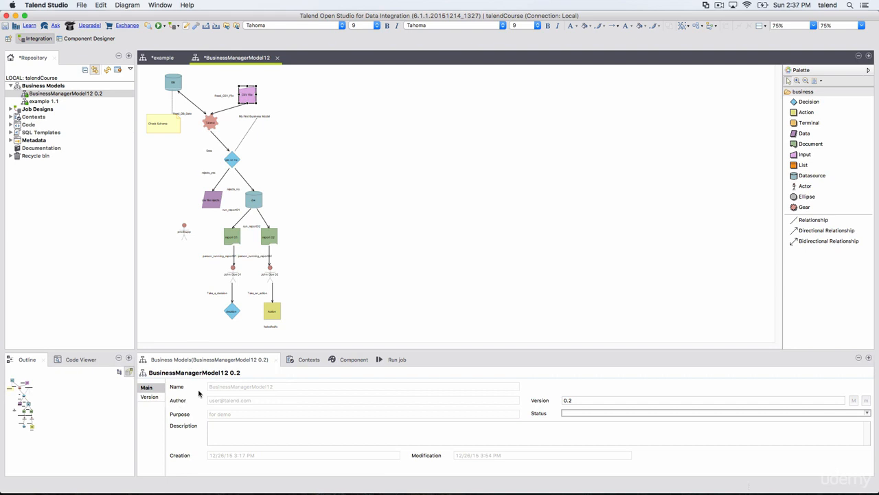
{"action": "left_click", "coordinate": [294, 144]}
{"action": "left_click", "coordinate": [247, 99]}
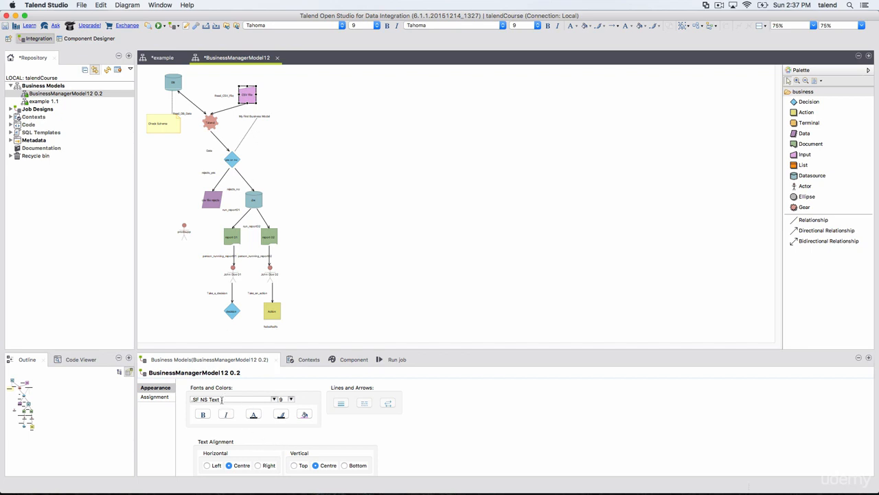
{"action": "left_click", "coordinate": [344, 465]}
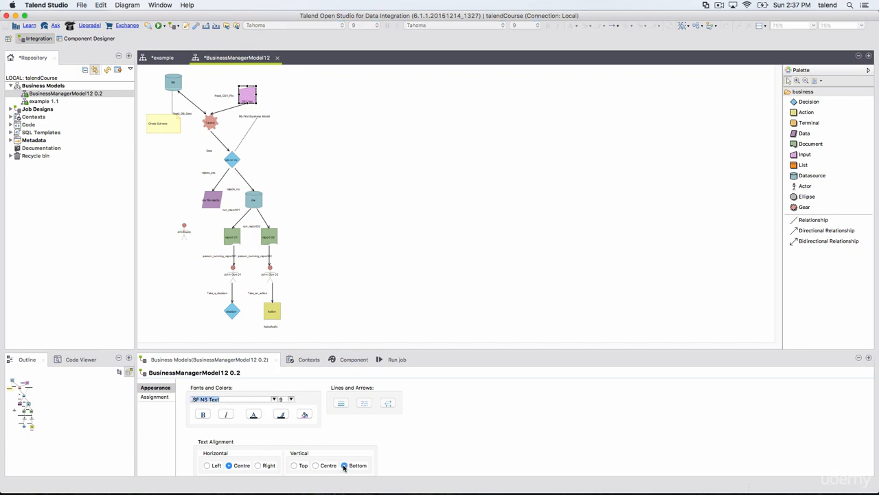
{"action": "left_click", "coordinate": [316, 465]}
{"action": "left_click", "coordinate": [328, 121]}
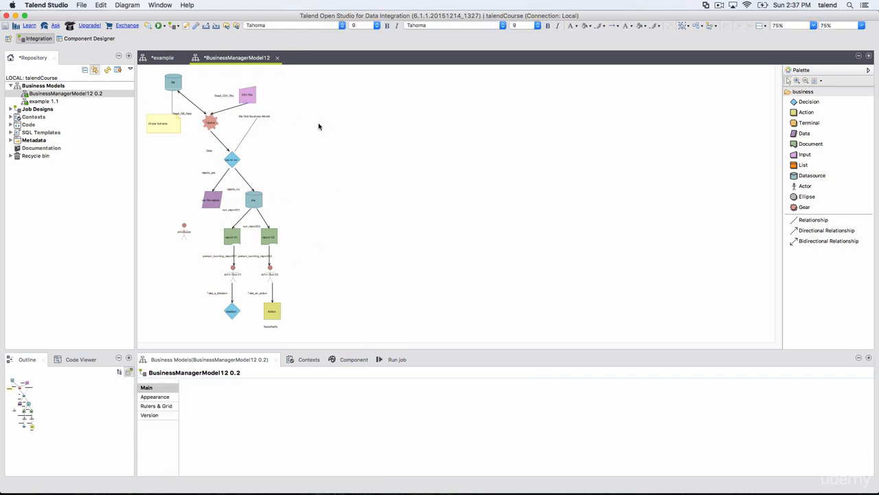
- Turn on the ruler for the whole business model diagram, keeping Inches as the ruler units
{"action": "left_click", "coordinate": [210, 357]}
{"action": "left_click", "coordinate": [444, 139]}
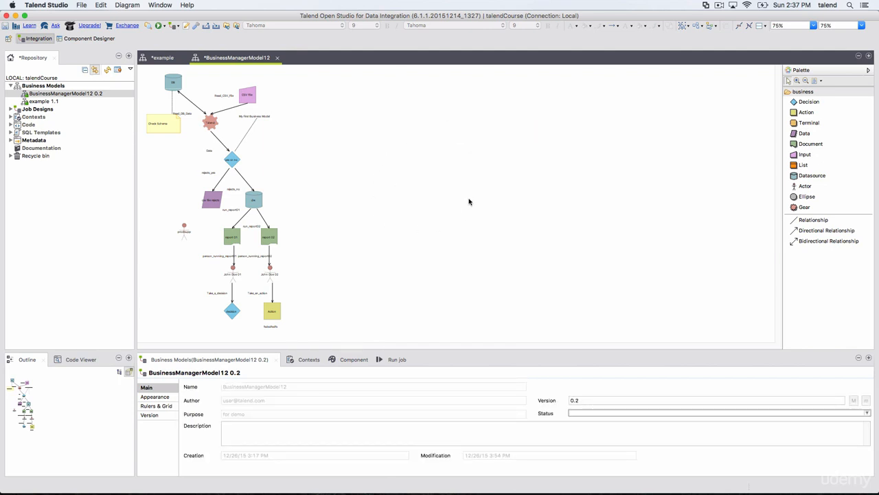
{"action": "left_click", "coordinate": [167, 397]}
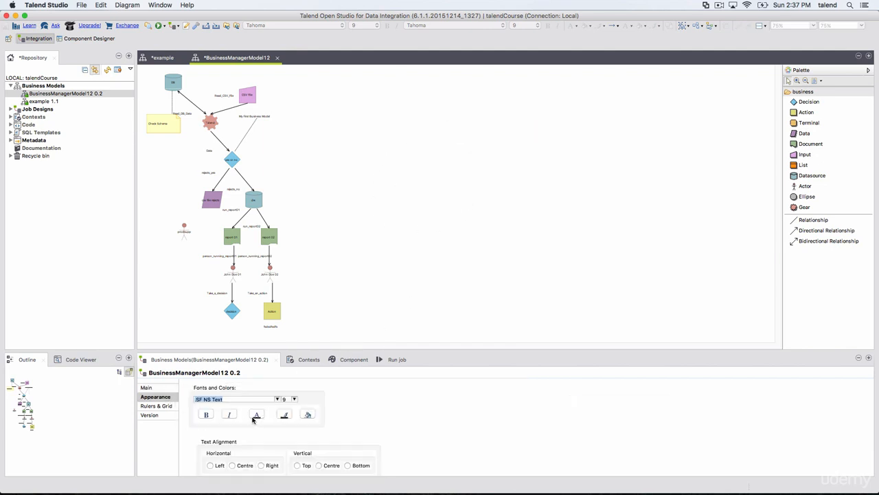
{"action": "left_click", "coordinate": [161, 407]}
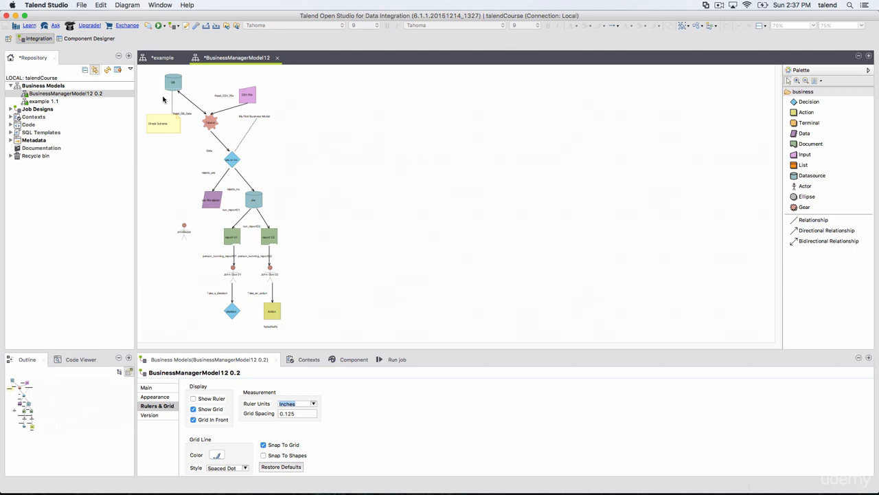
{"action": "left_click", "coordinate": [194, 399]}
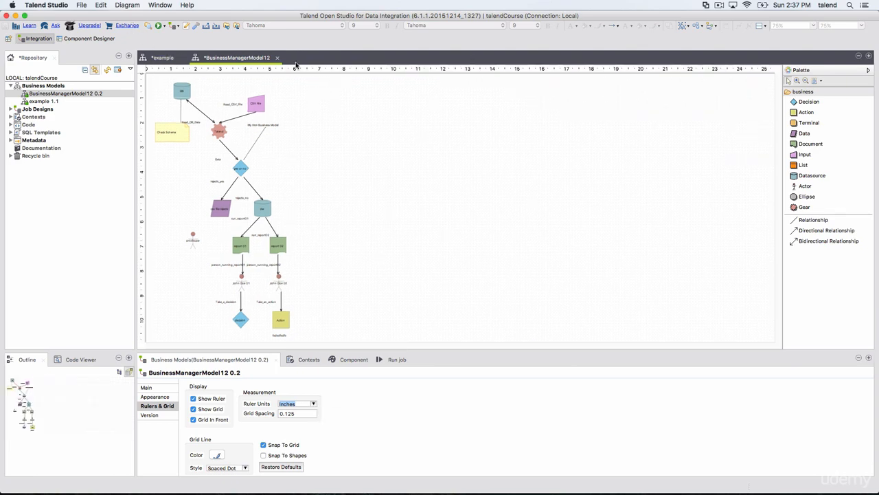
{"action": "left_click", "coordinate": [313, 404]}
{"action": "left_click", "coordinate": [311, 410]}
- Set the diagram's grid spacing to 0.5 and return to the Rulers & Grid settings
{"action": "left_click", "coordinate": [302, 413]}
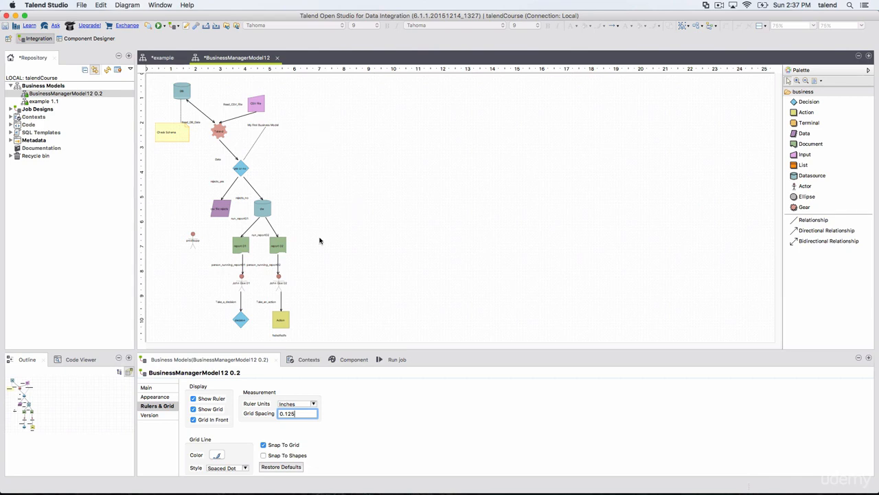
{"action": "left_click_drag", "start_coordinate": [292, 415], "coordinate": [286, 414]}
{"action": "type", "text": "5"}
{"action": "left_click", "coordinate": [349, 244]}
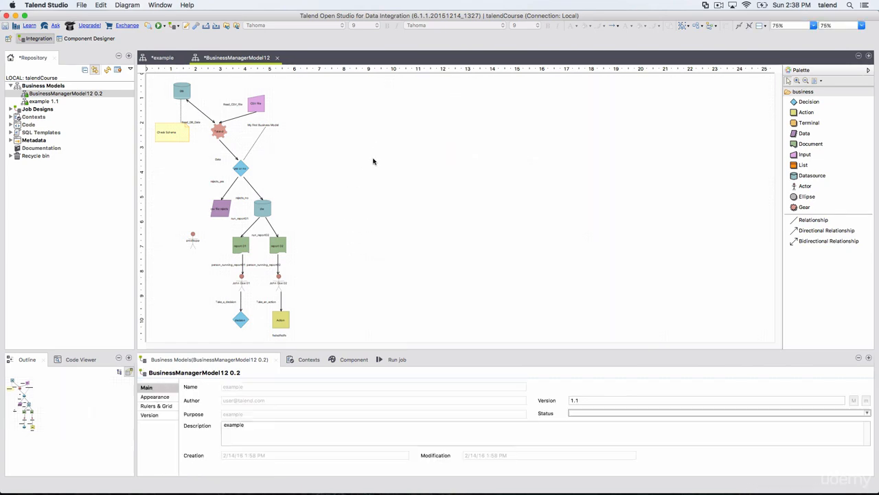
{"action": "mouse_move", "coordinate": [374, 158]}
{"action": "left_click_drag", "start_coordinate": [379, 163], "coordinate": [383, 159]}
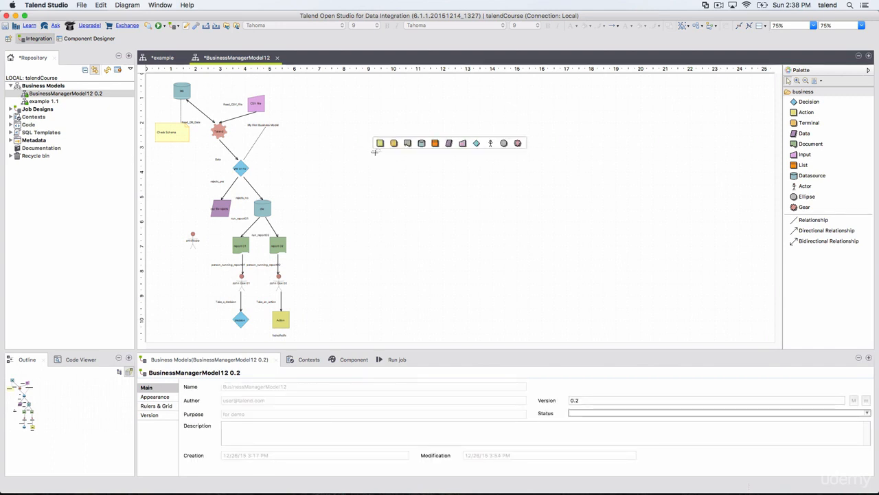
{"action": "left_click", "coordinate": [372, 165]}
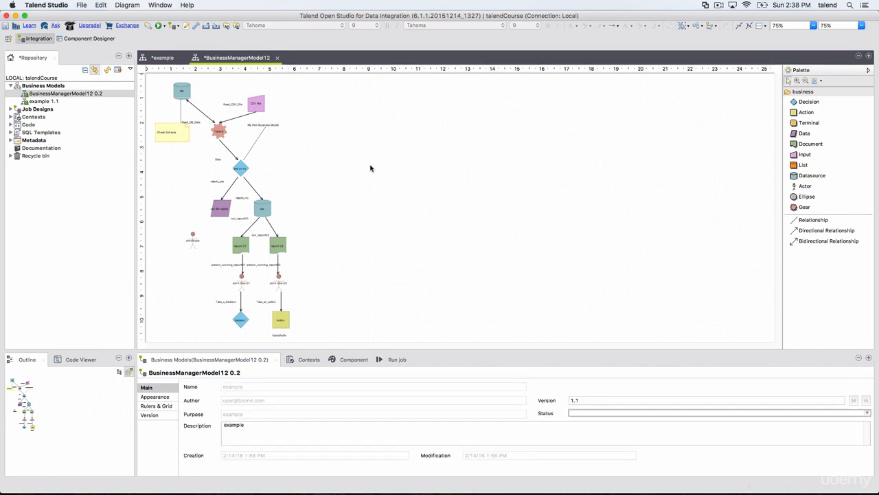
{"action": "left_click", "coordinate": [163, 407]}
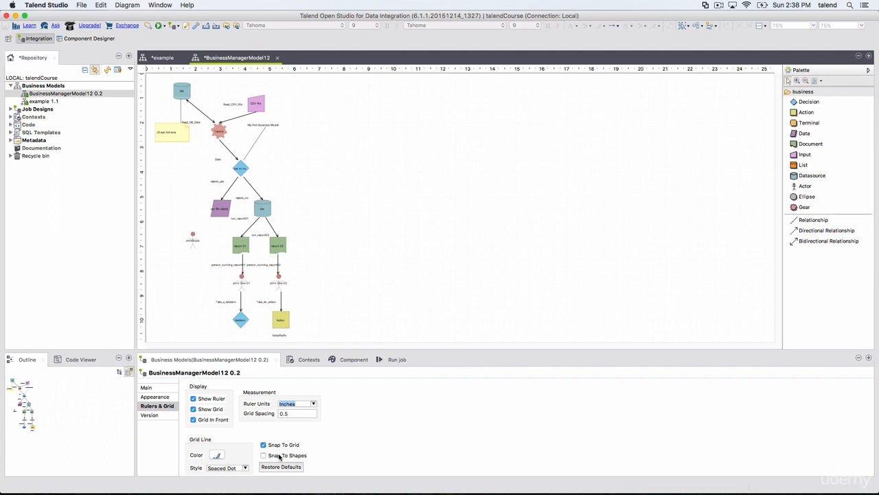
- Move the CSV File shape away from the DB shape, to about the 7-inch mark on the horizontal ruler
{"action": "left_click", "coordinate": [256, 105]}
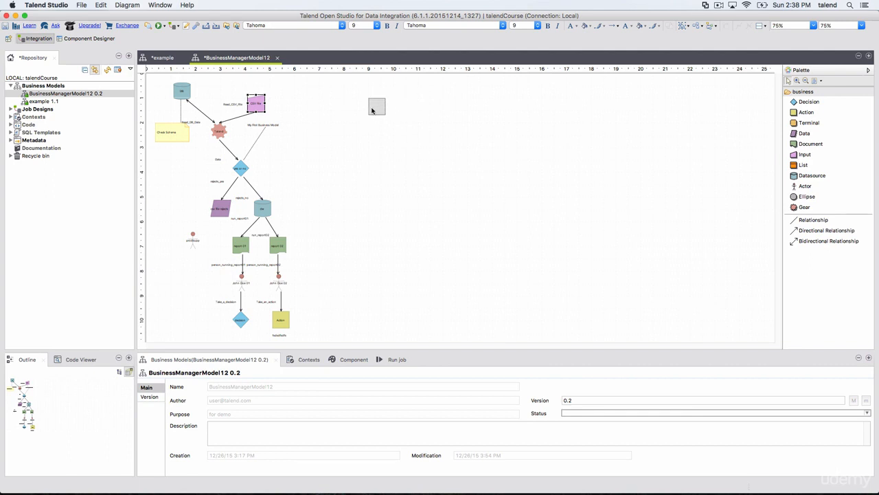
{"action": "left_click_drag", "start_coordinate": [372, 110], "coordinate": [310, 97]}
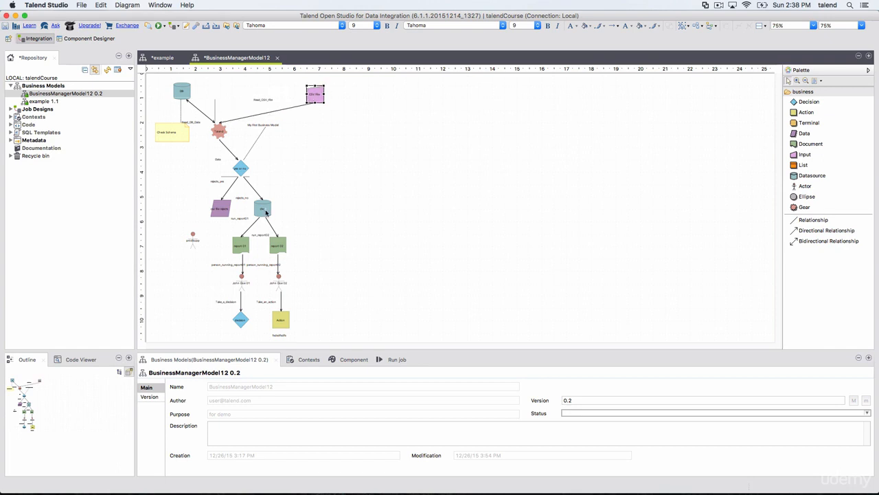
{"action": "left_click", "coordinate": [322, 160]}
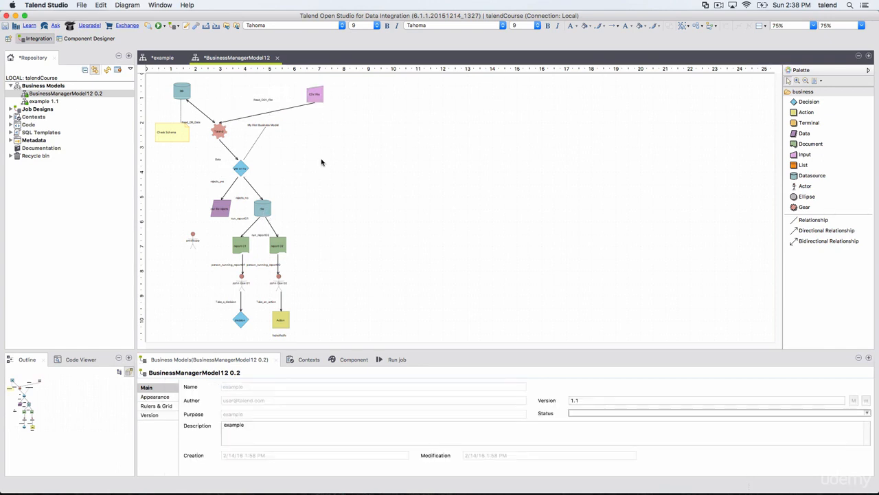
- Enable Snap To Shapes and align the CSV File shape level with the DB shape, directly above the Talend gear
{"action": "left_click", "coordinate": [157, 406]}
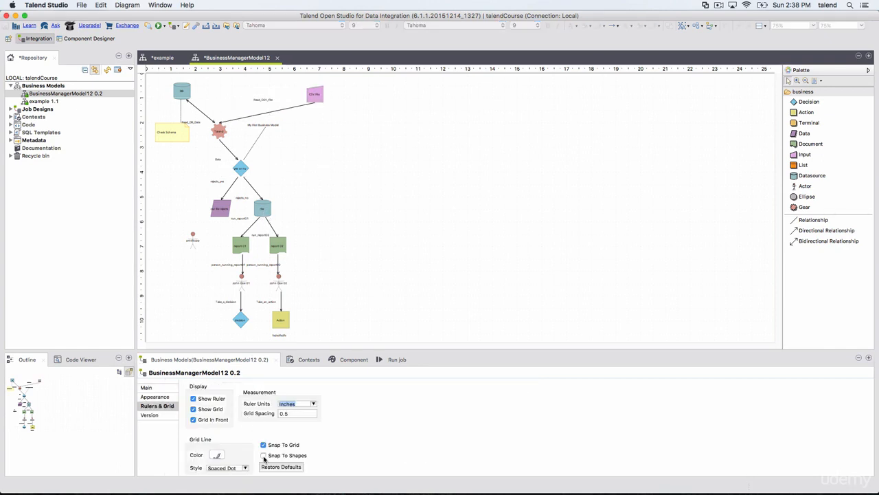
{"action": "left_click", "coordinate": [314, 100]}
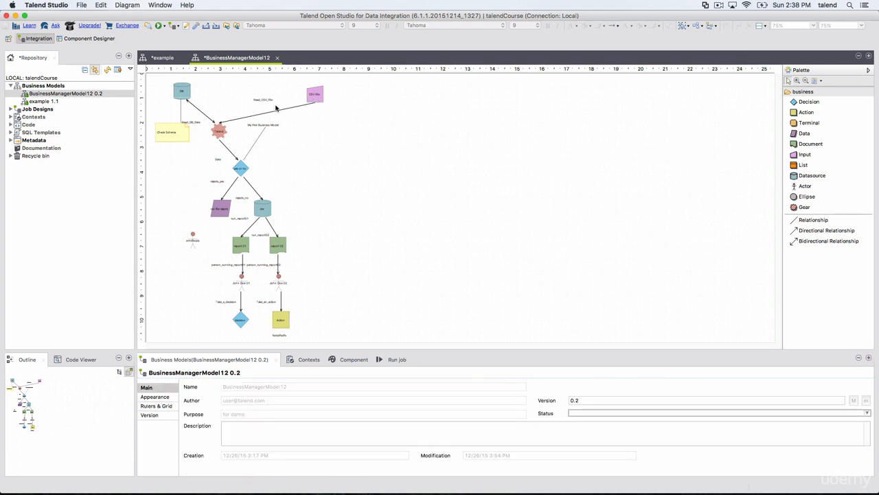
{"action": "left_click_drag", "start_coordinate": [351, 104], "coordinate": [351, 103]}
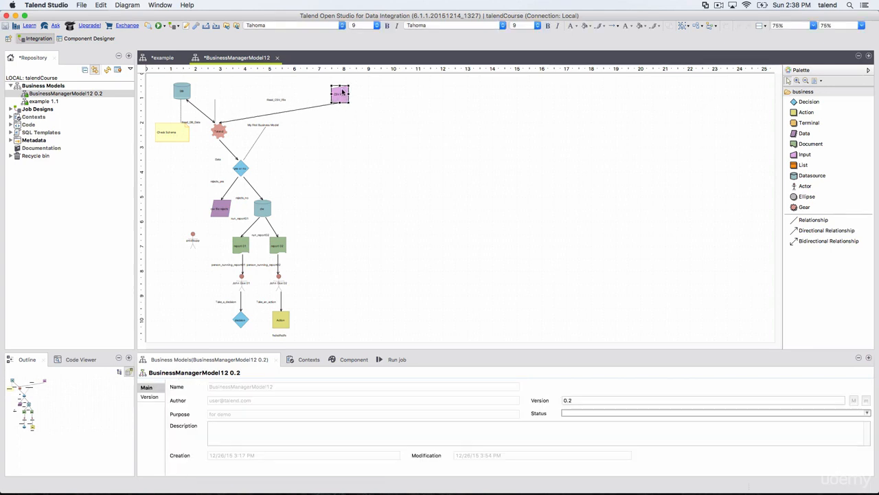
{"action": "mouse_move", "coordinate": [212, 91]}
{"action": "left_mouse_down"}
{"action": "mouse_move", "coordinate": [238, 87]}
{"action": "mouse_move", "coordinate": [221, 88]}
{"action": "left_mouse_up"}
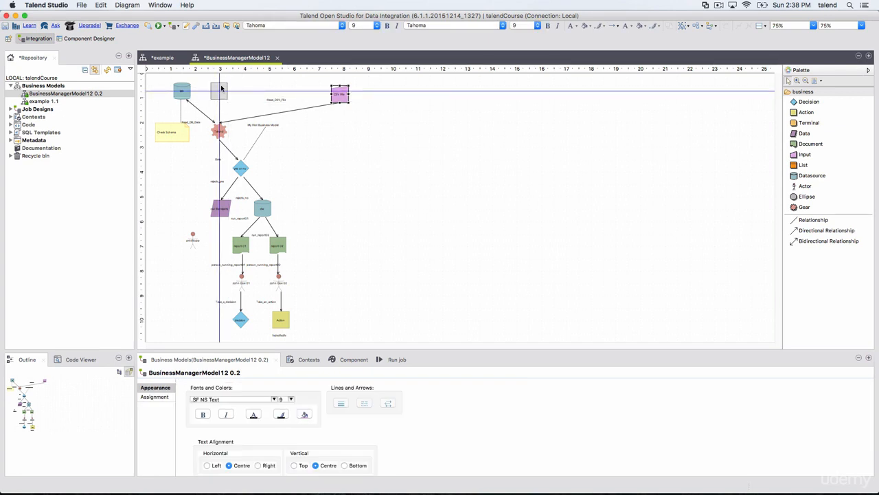
{"action": "left_click_drag", "start_coordinate": [221, 88], "coordinate": [220, 90]}
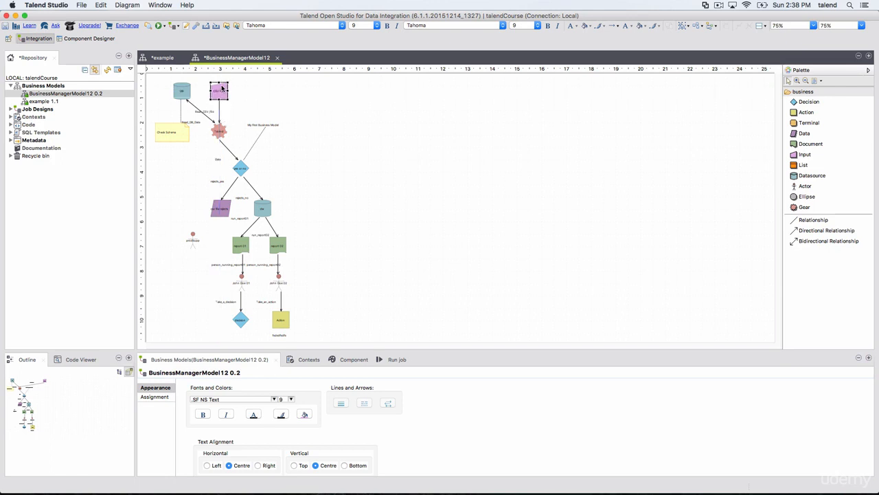
{"action": "left_click", "coordinate": [182, 90]}
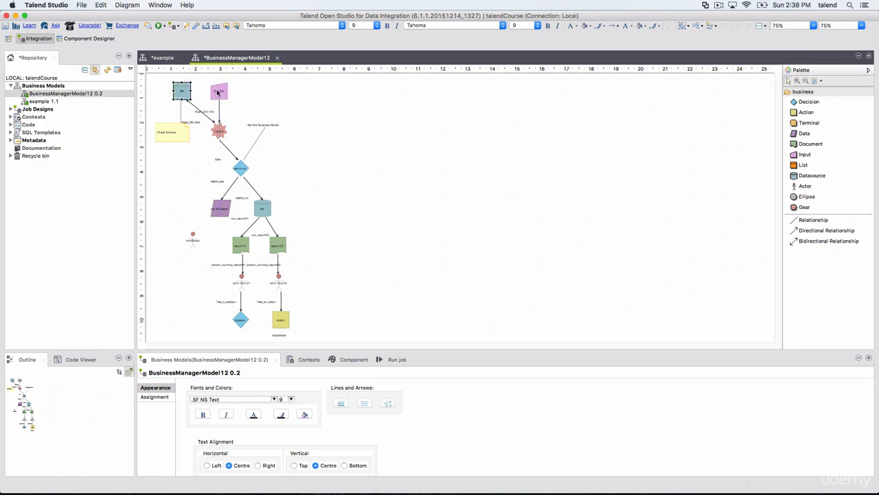
{"action": "left_click", "coordinate": [219, 91]}
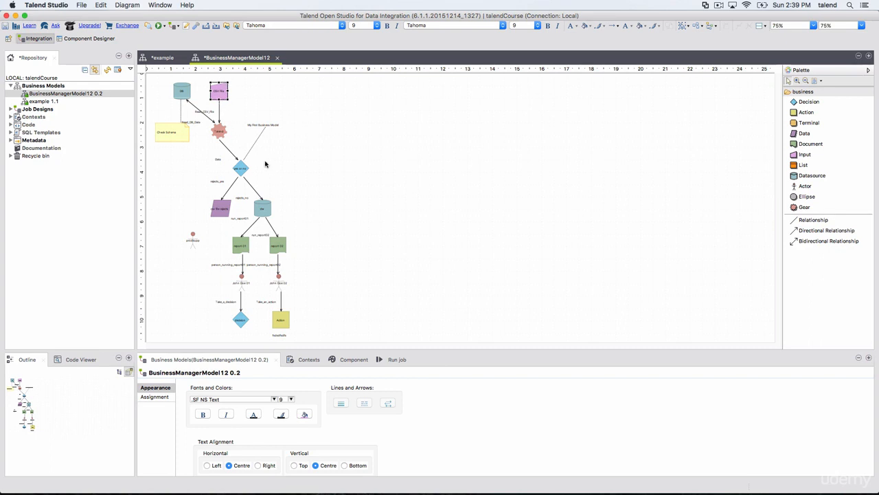
- Try the Dash and Solid line styles for the whole diagram's grid in the Rulers & Grid settings
{"action": "left_click", "coordinate": [334, 157]}
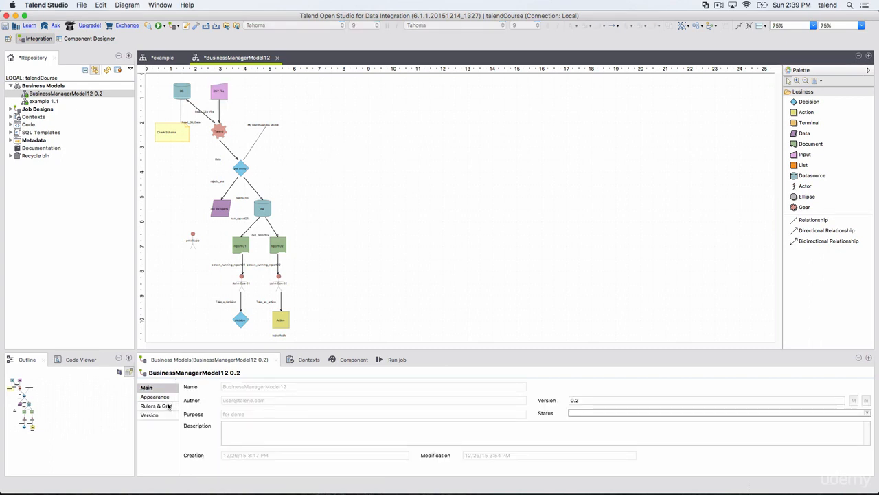
{"action": "left_click", "coordinate": [168, 405]}
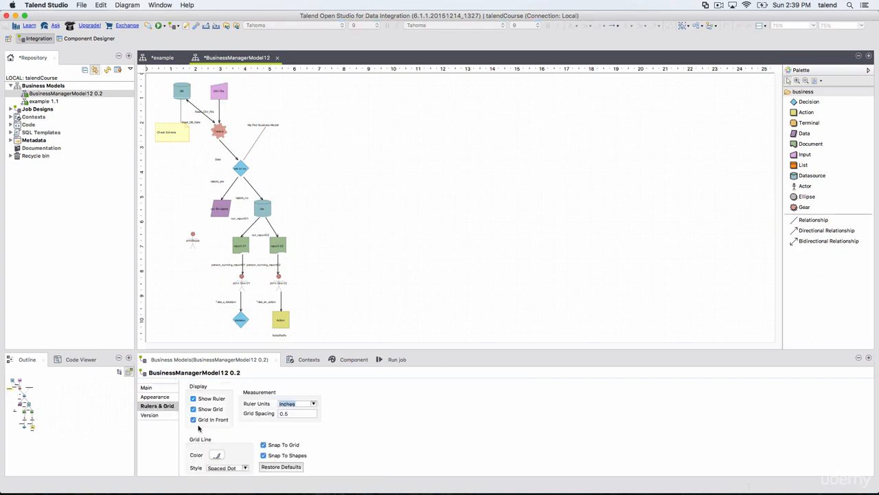
{"action": "left_click", "coordinate": [245, 468]}
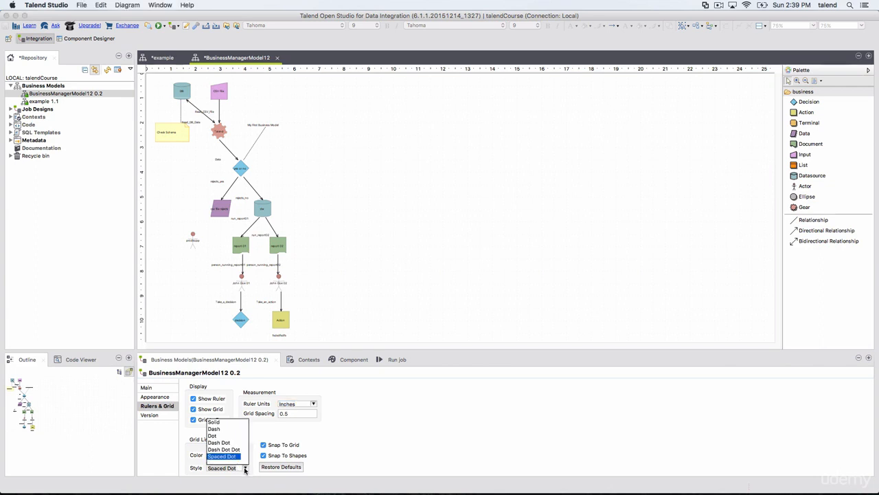
{"action": "left_click", "coordinate": [246, 468]}
{"action": "left_click", "coordinate": [245, 467]}
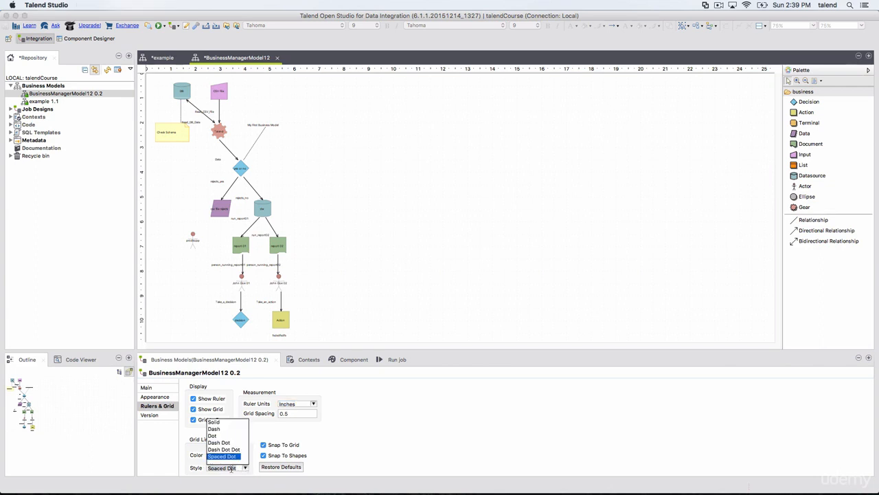
{"action": "left_click", "coordinate": [214, 429]}
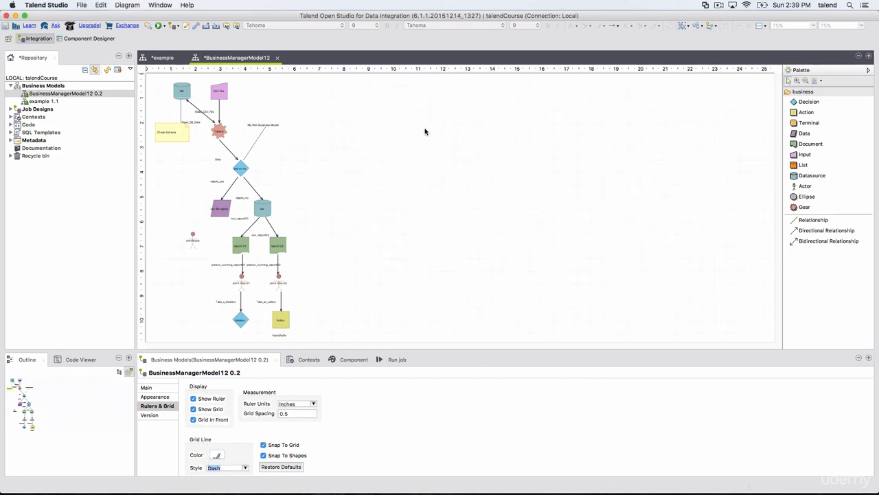
{"action": "left_click", "coordinate": [245, 467]}
{"action": "left_click", "coordinate": [220, 423]}
- Set the diagram's grid line style to Dash Dot
{"action": "left_click", "coordinate": [245, 468]}
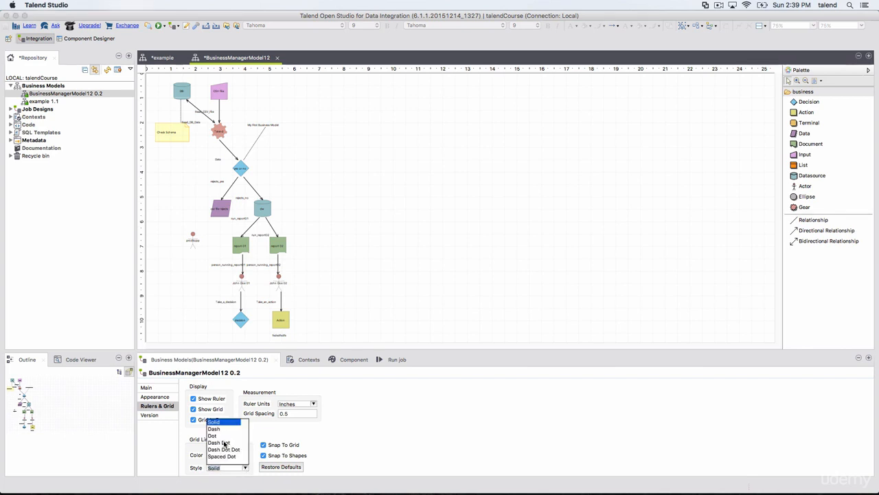
{"action": "left_click", "coordinate": [224, 443]}
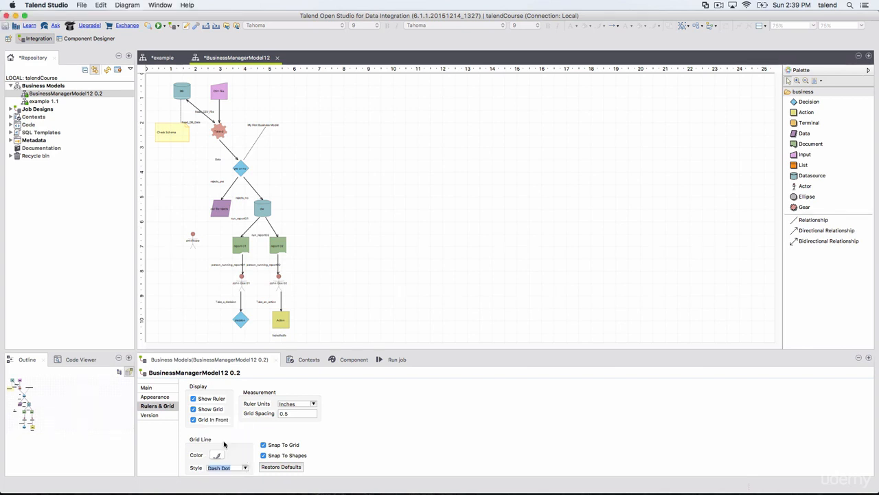
{"action": "left_click", "coordinate": [432, 169]}
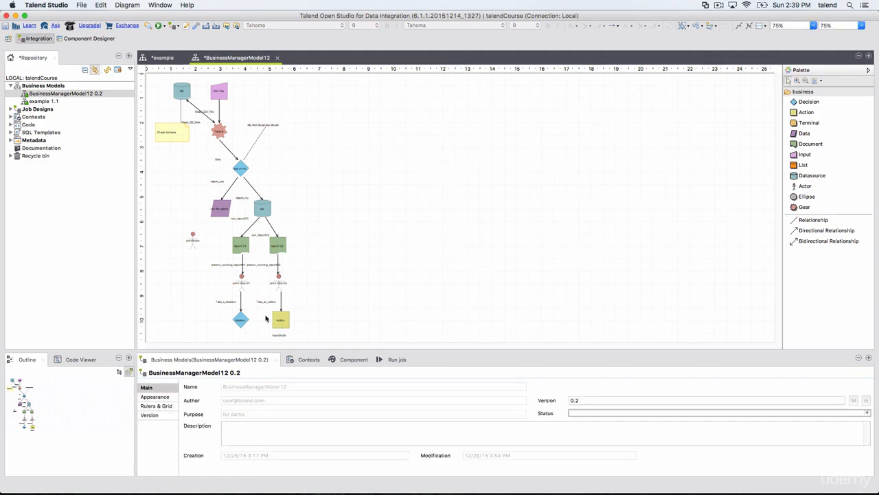
- Set the diagram's grid line color to grey after trying yellow
{"action": "left_click", "coordinate": [157, 406]}
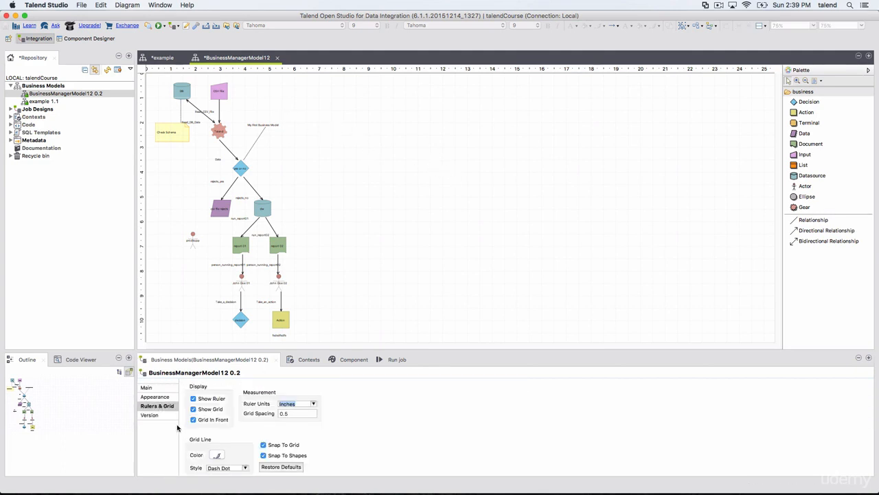
{"action": "left_click", "coordinate": [216, 456]}
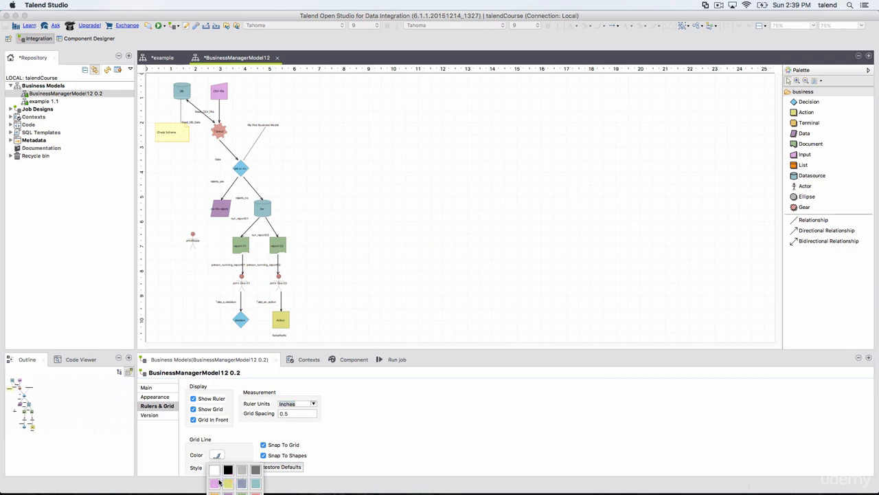
{"action": "left_click", "coordinate": [228, 485]}
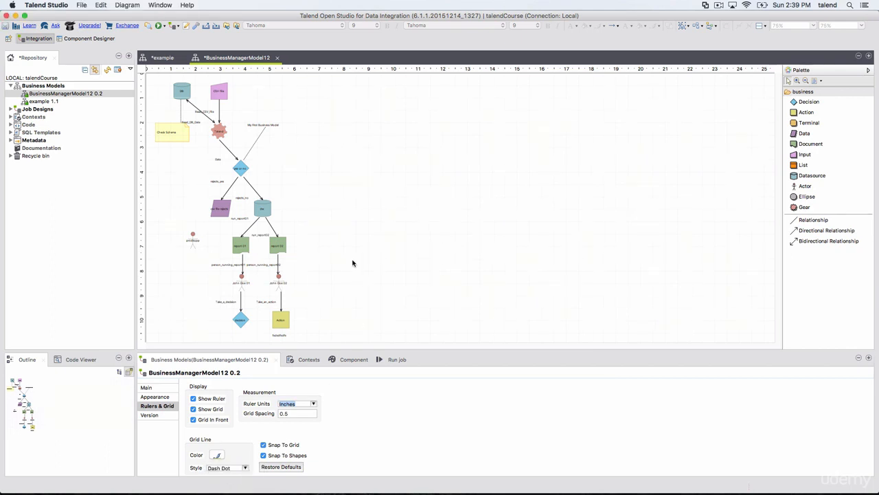
{"action": "left_click", "coordinate": [217, 456]}
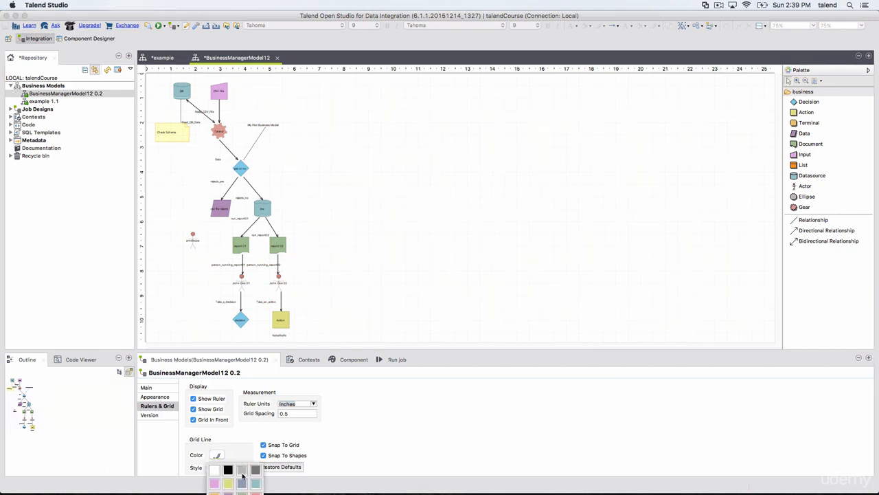
{"action": "left_click", "coordinate": [242, 474]}
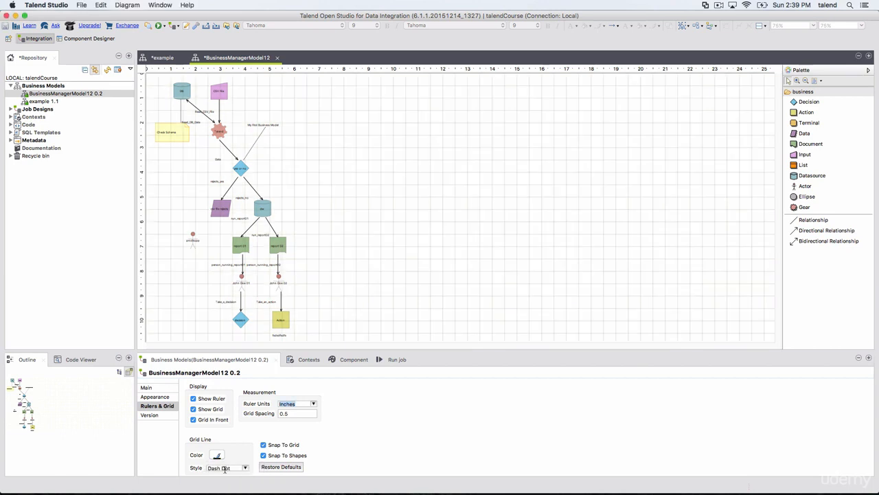
- Review the business model's version history and compare it with the version field in its main properties
{"action": "left_click", "coordinate": [149, 415]}
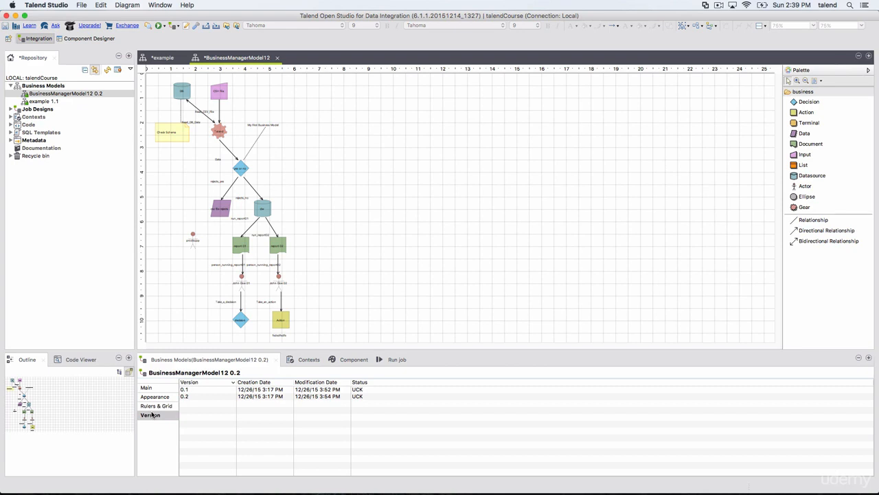
{"action": "left_click", "coordinate": [184, 398]}
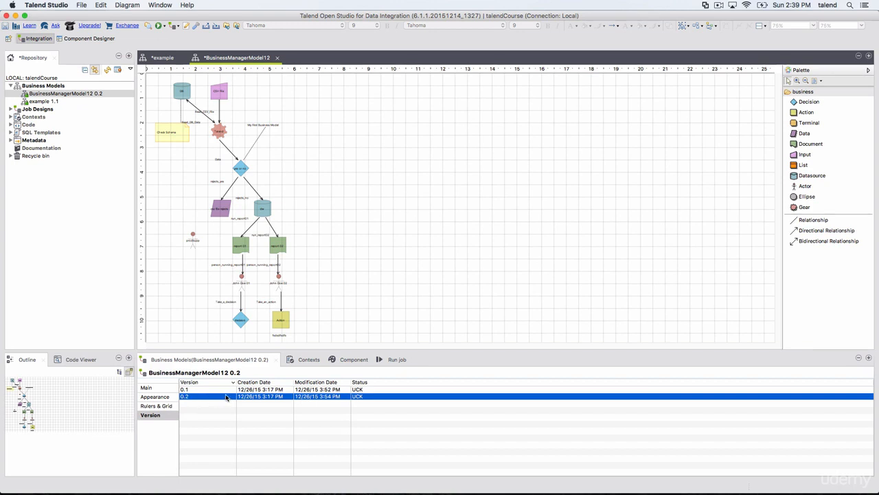
{"action": "left_click", "coordinate": [164, 388]}
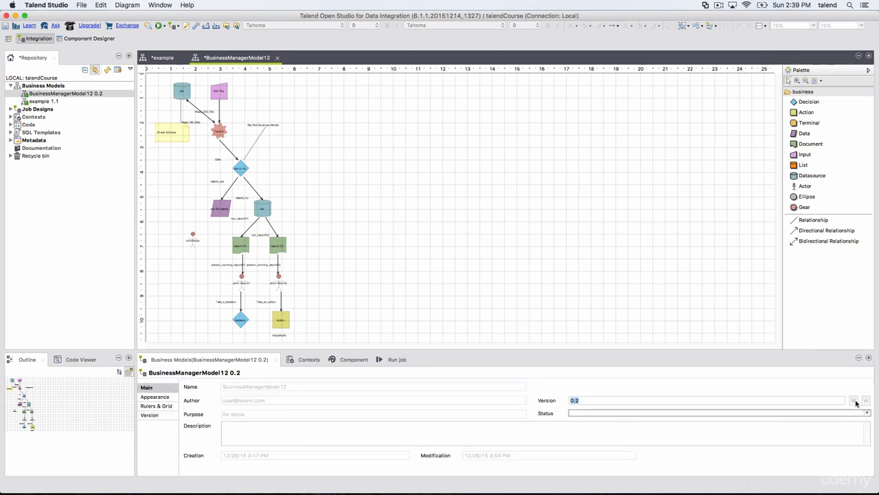
{"action": "left_click", "coordinate": [155, 415]}
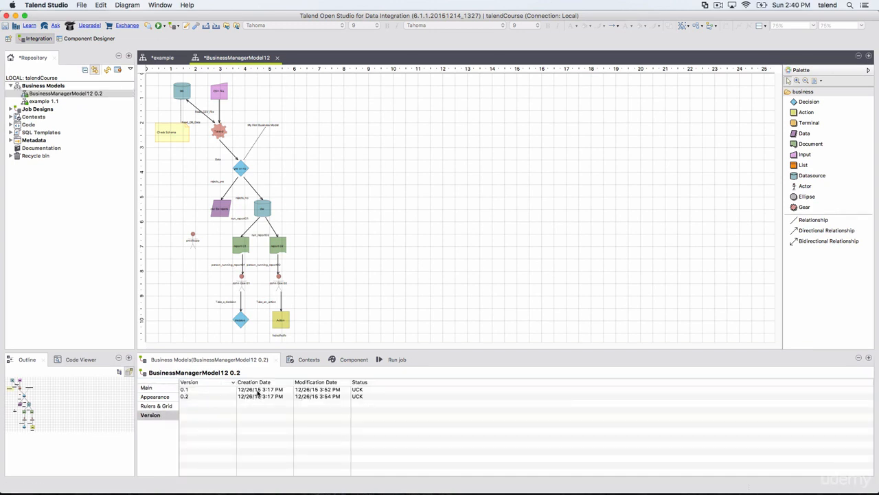